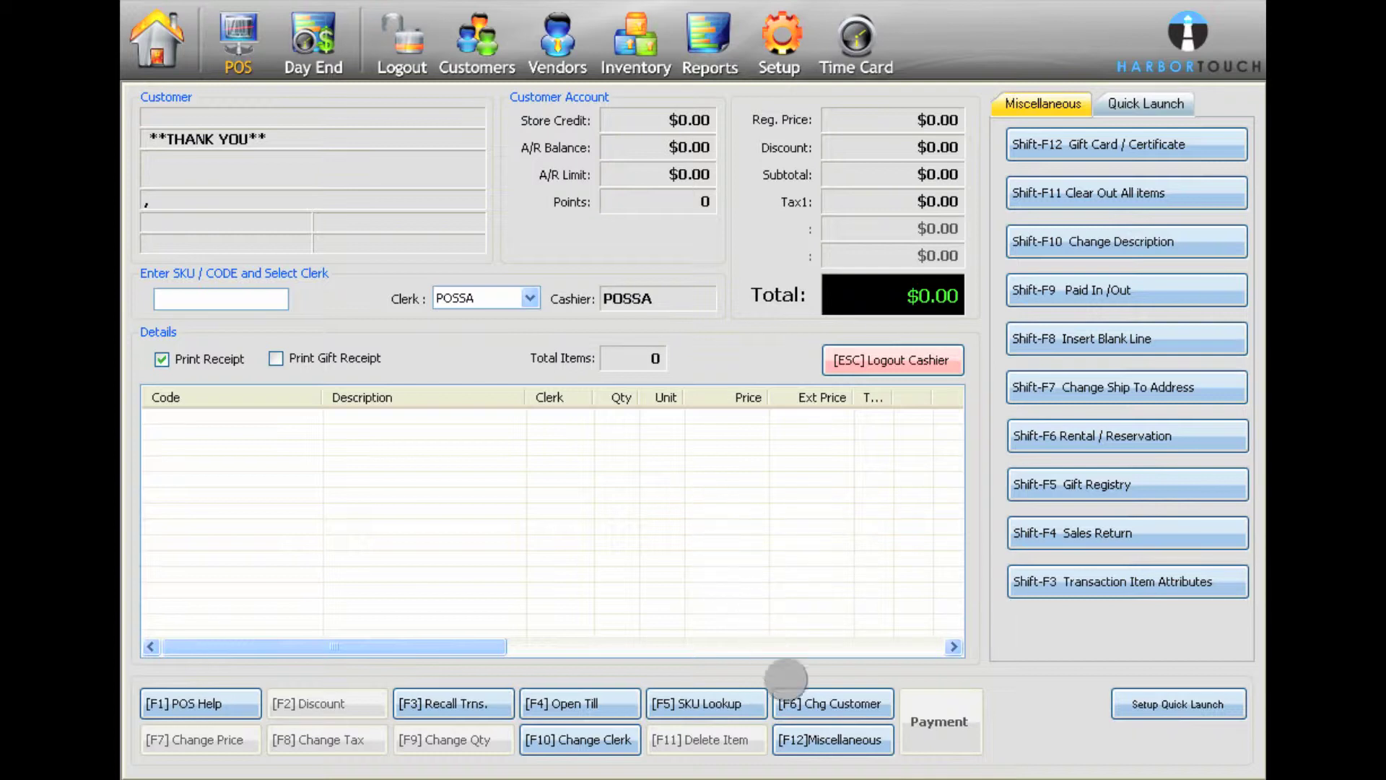
Open the Select / Add / Edit Customers list with [F6] Chg Customer
left_click(798, 703)
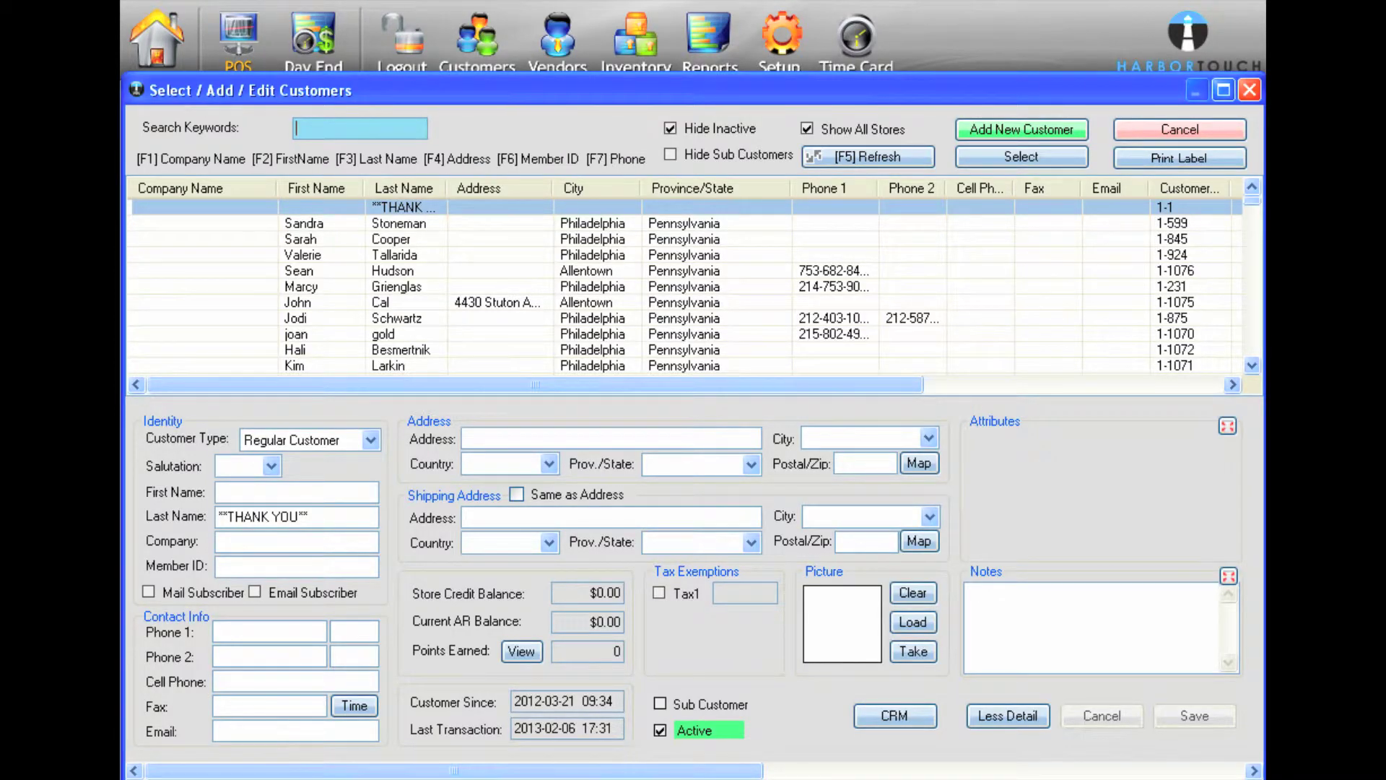
Search customers by first name and attach the matching Philadelphia, Pennsylvania customer to the sale
type("Sandr")
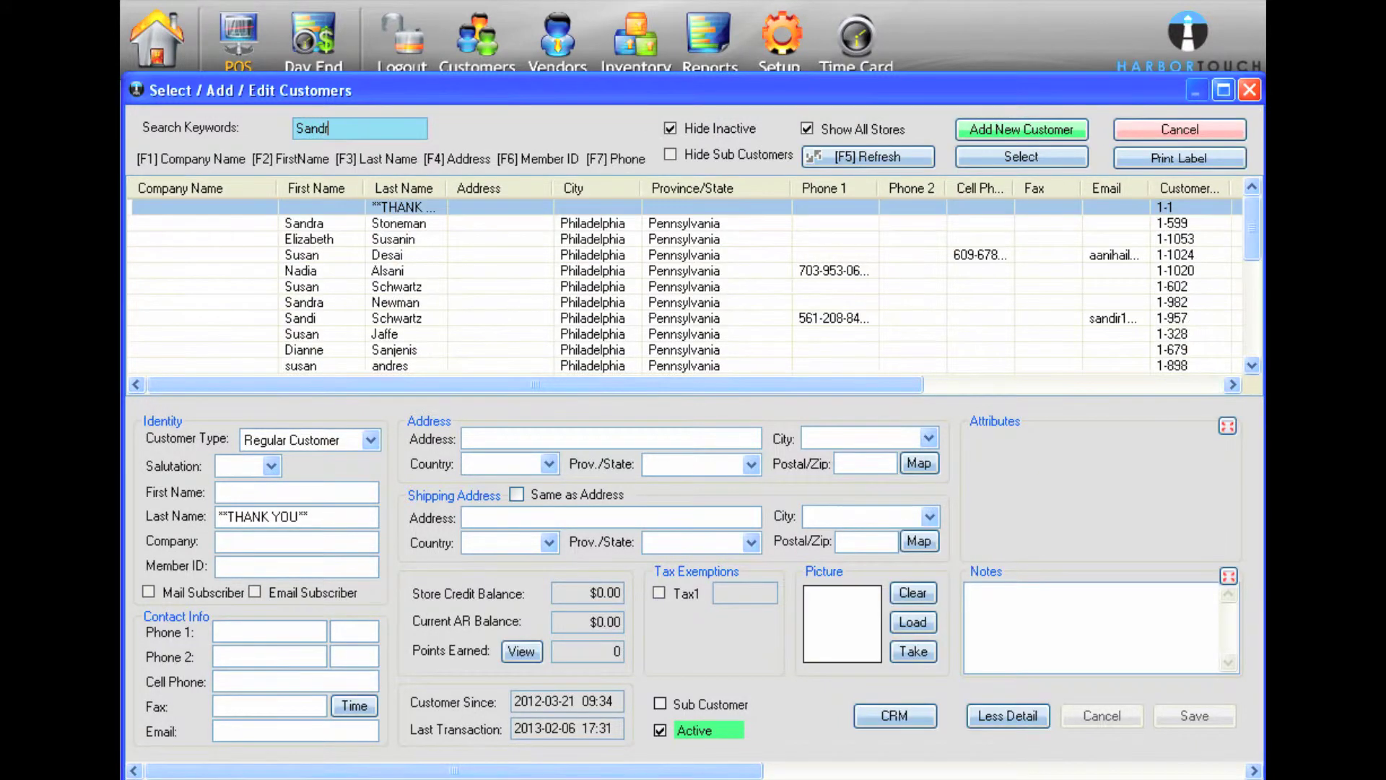
type("a")
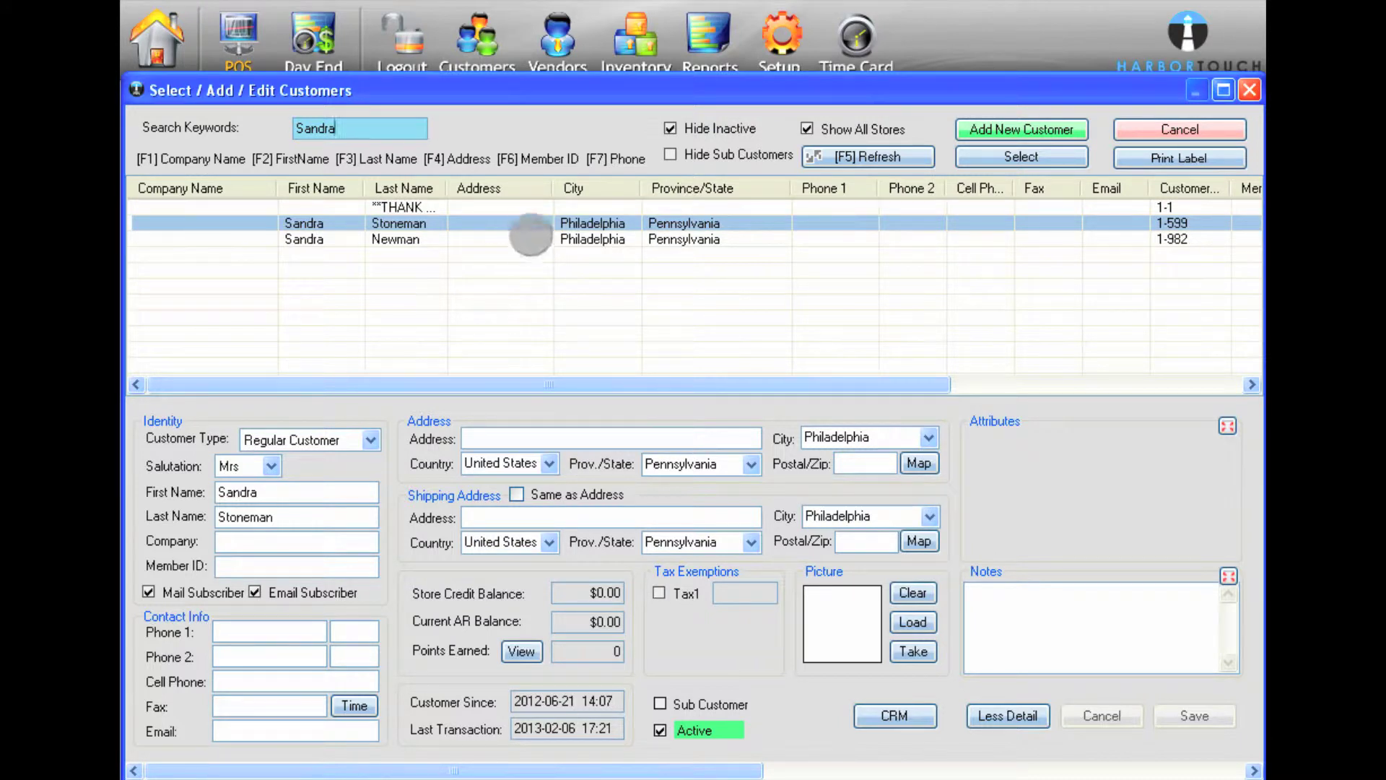
left_click(527, 225)
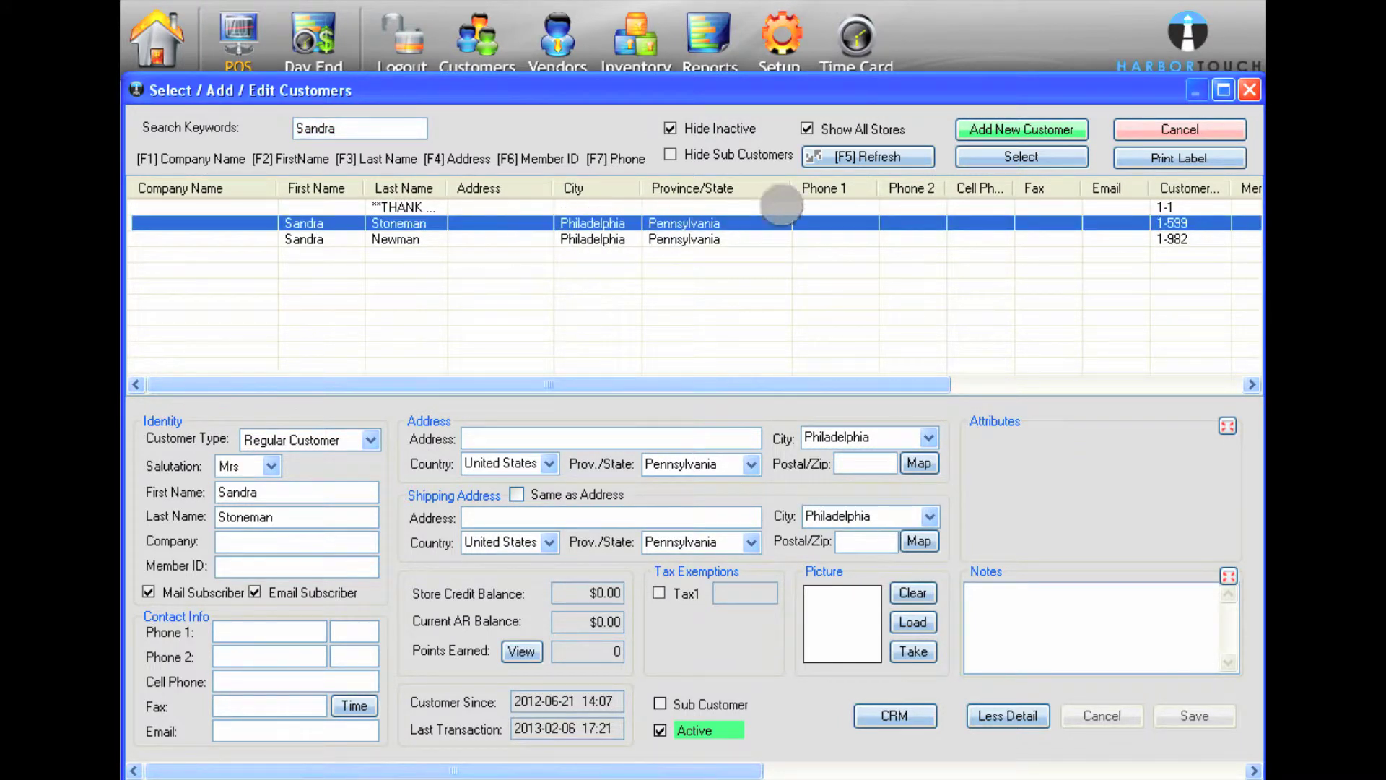
left_click(964, 154)
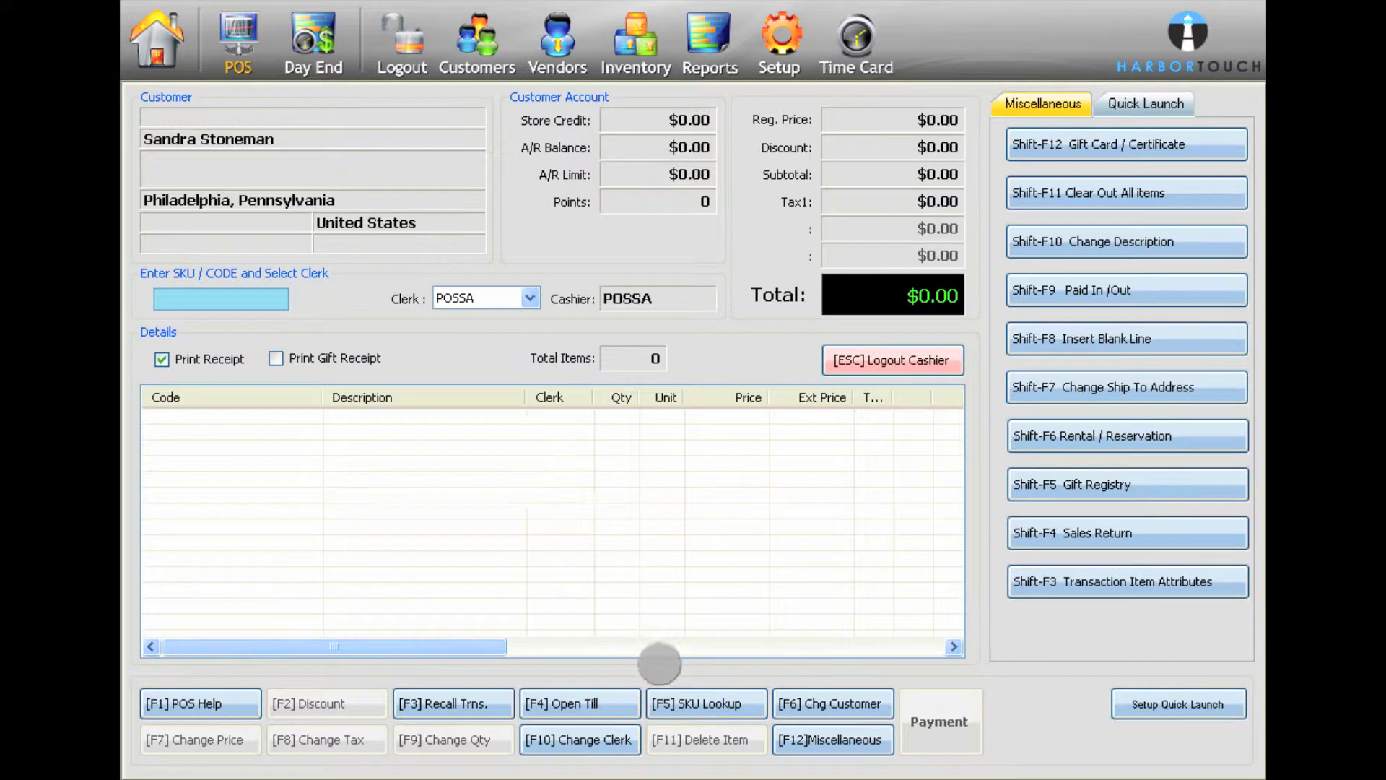
Look up 'Charm It' and add the Charm IT Bracelet, SKU 3846 at $6.50, to the sale
left_click(688, 704)
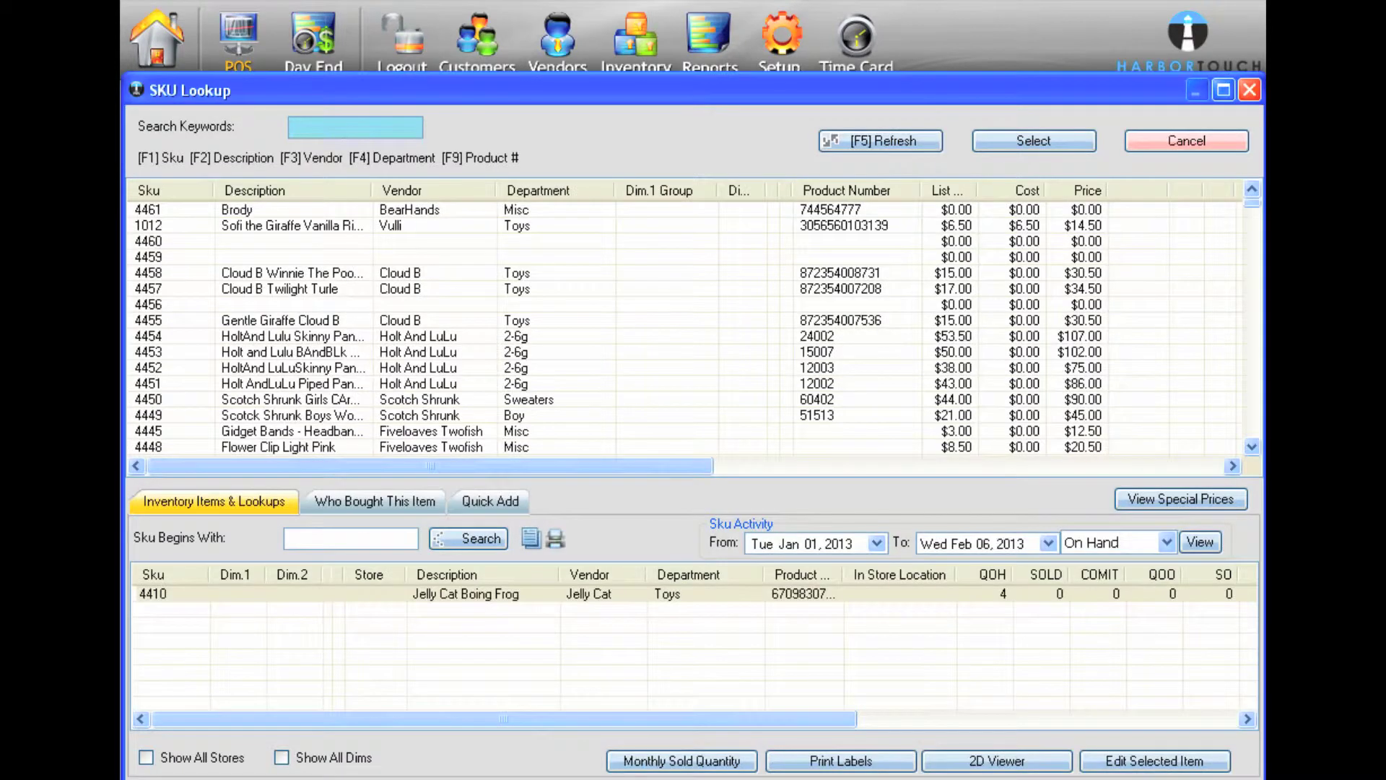
type("Charm ")
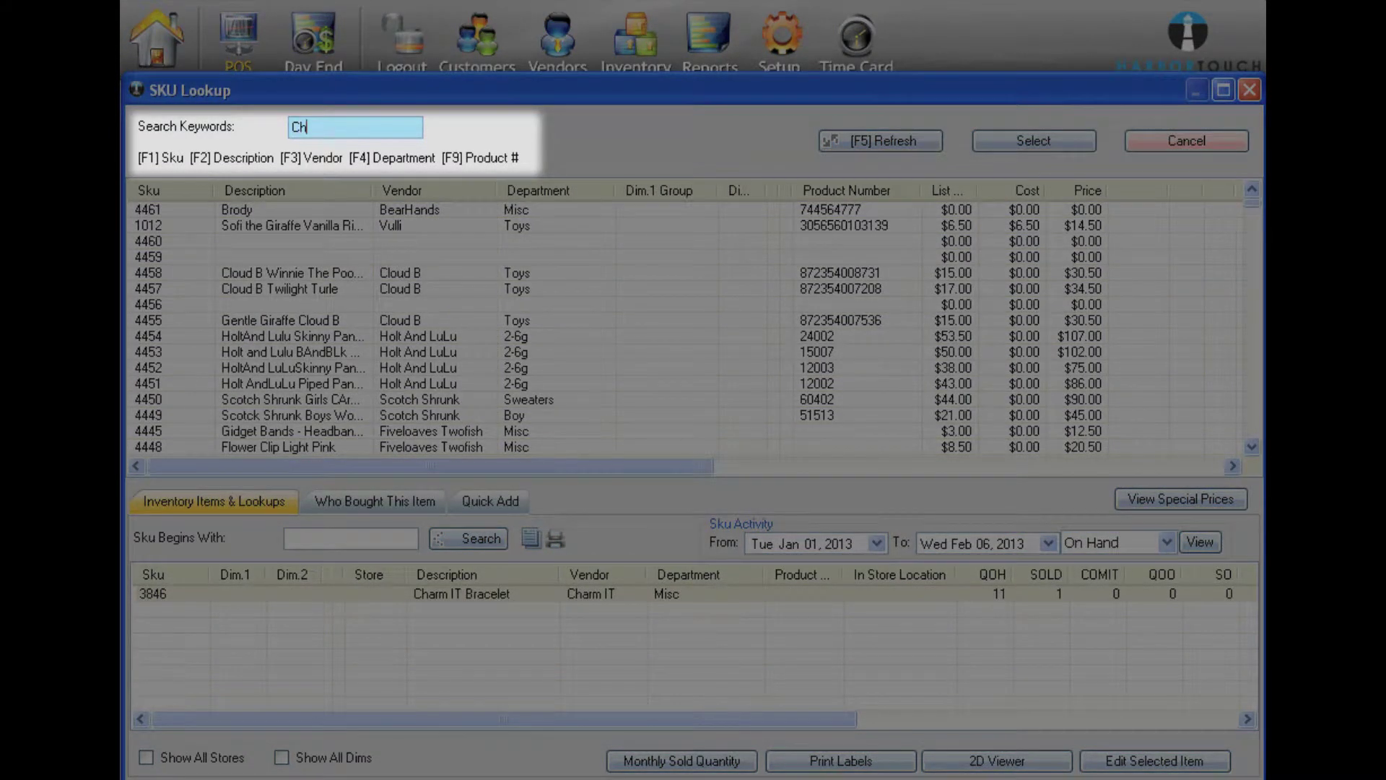
type("It")
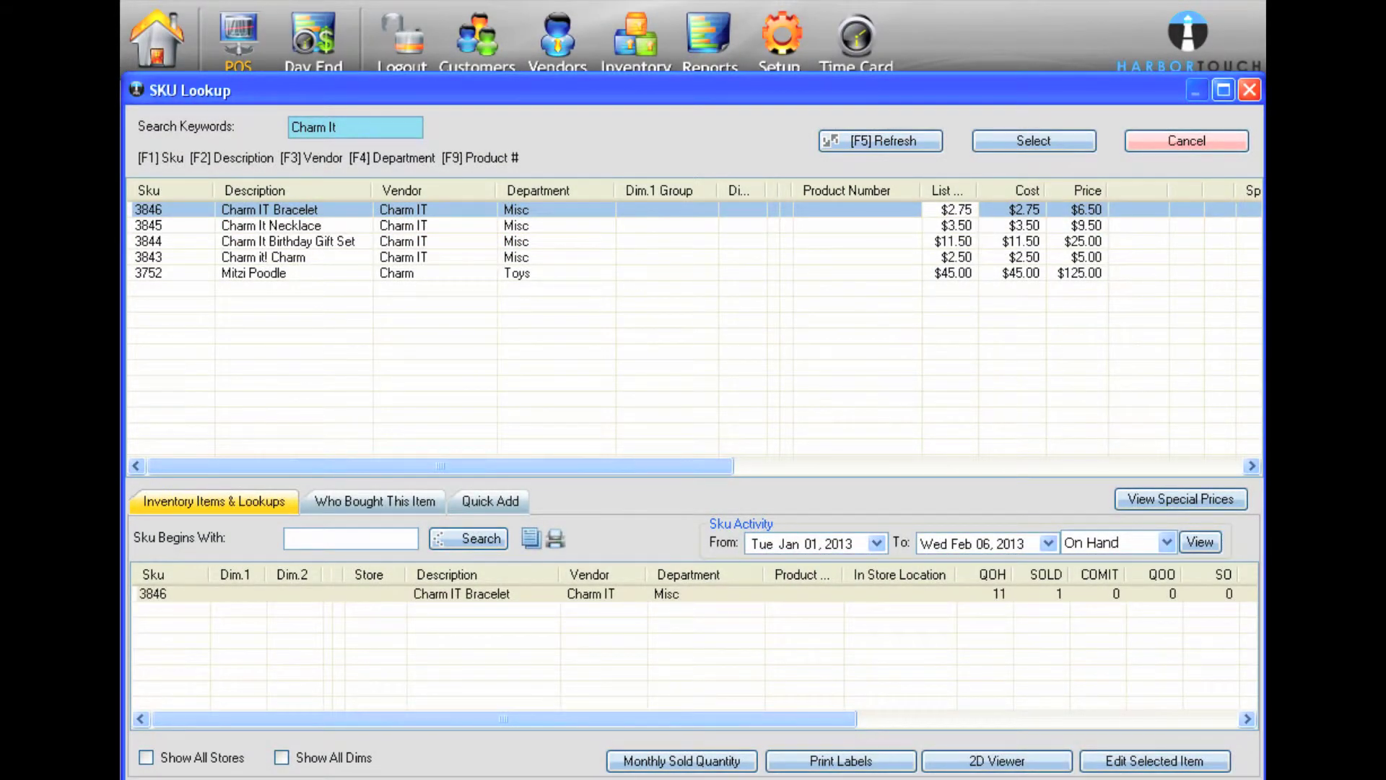
left_click(326, 206)
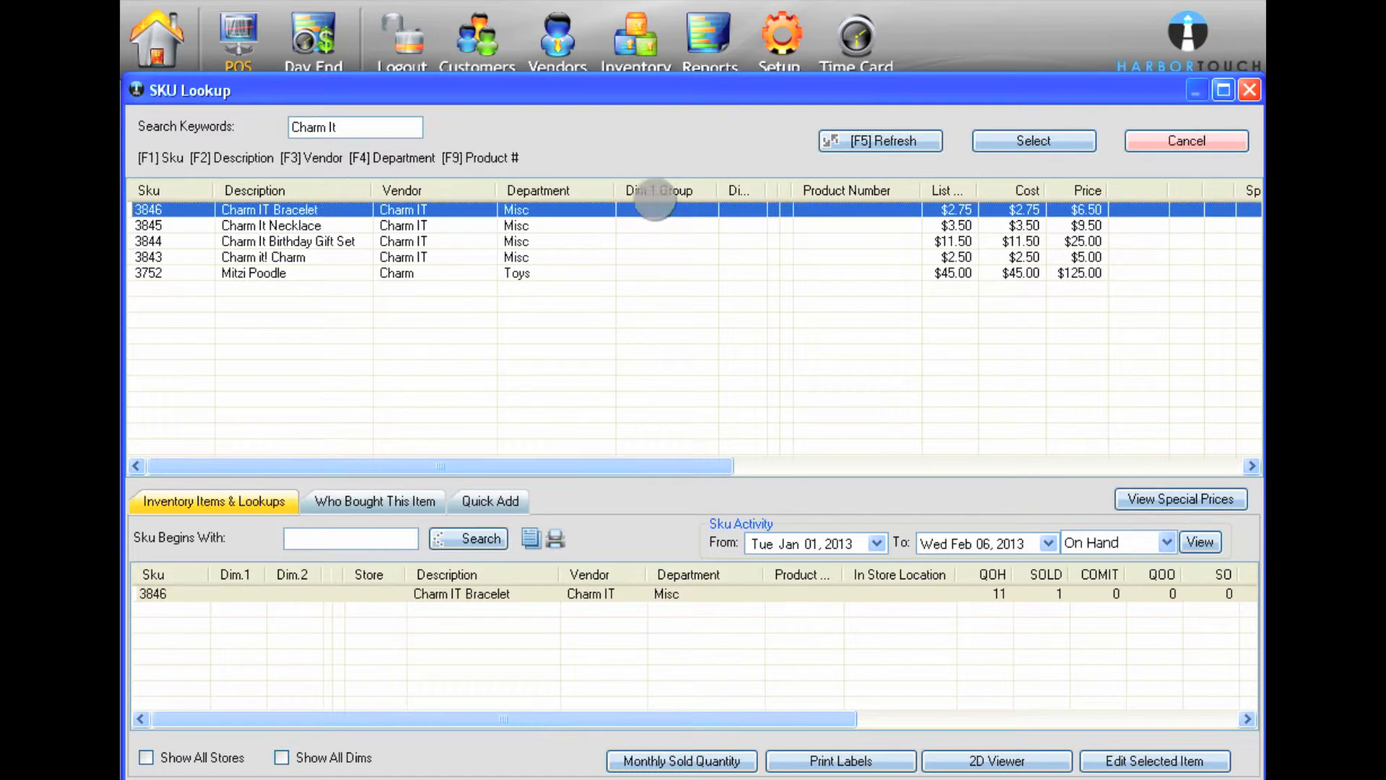
left_click(1021, 140)
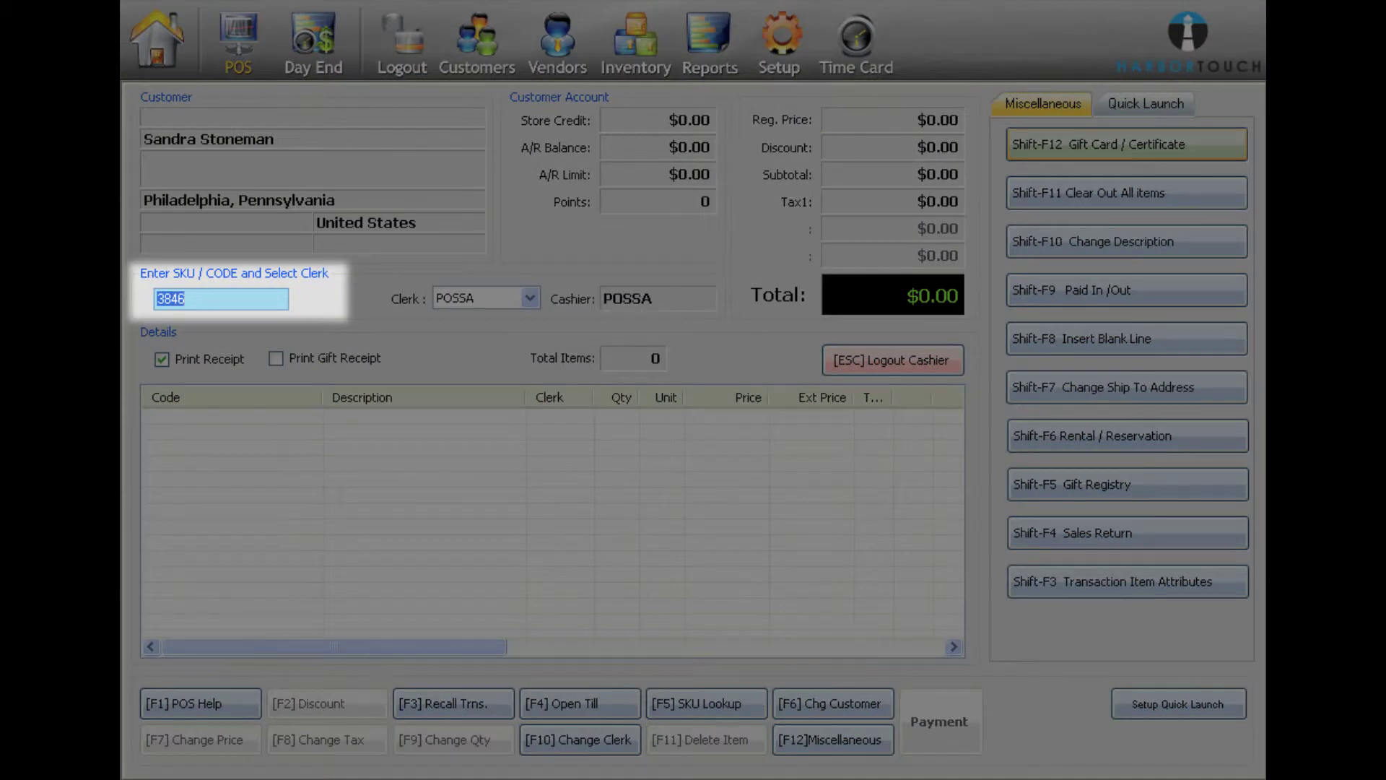
key("Return")
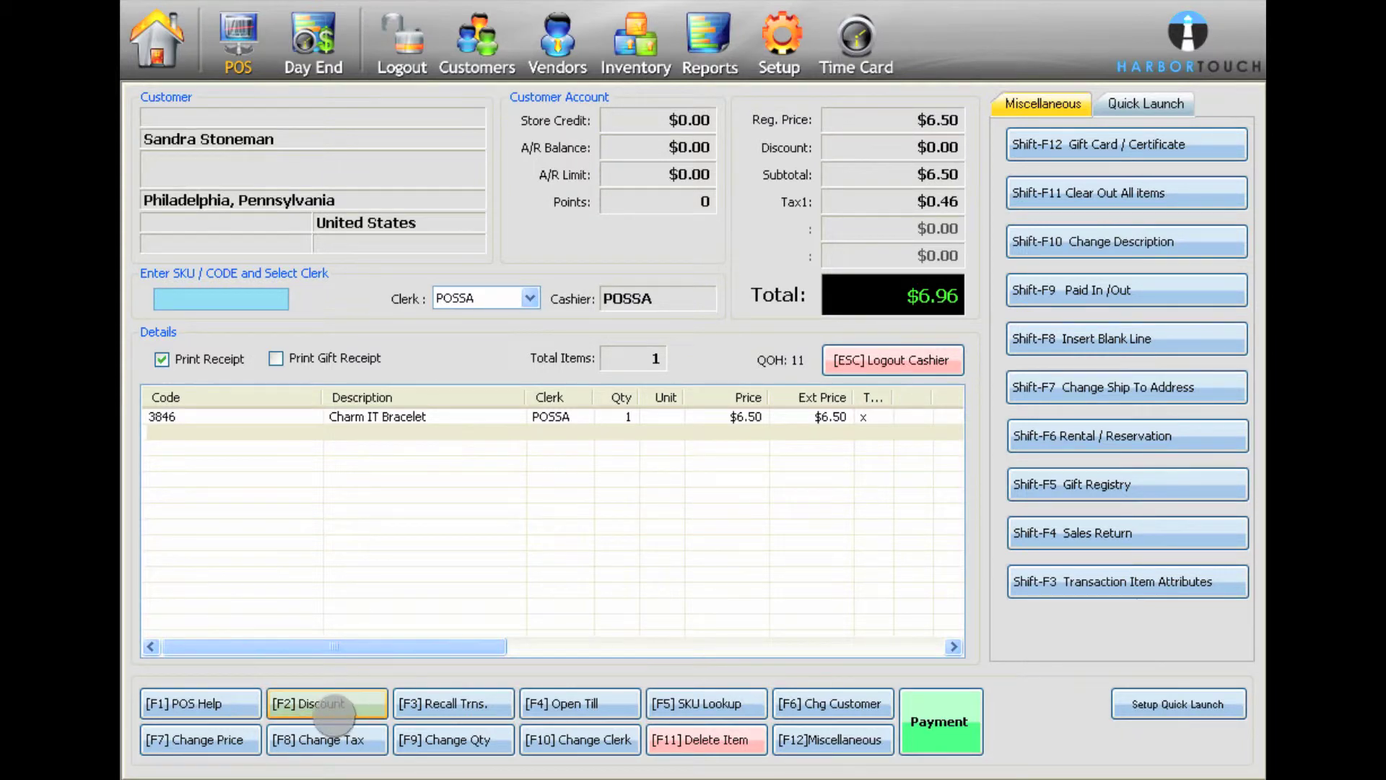
Discount the bracelet $3.00 off with reason Sale, bringing it to $3.50 and total $3.75
left_click(334, 713)
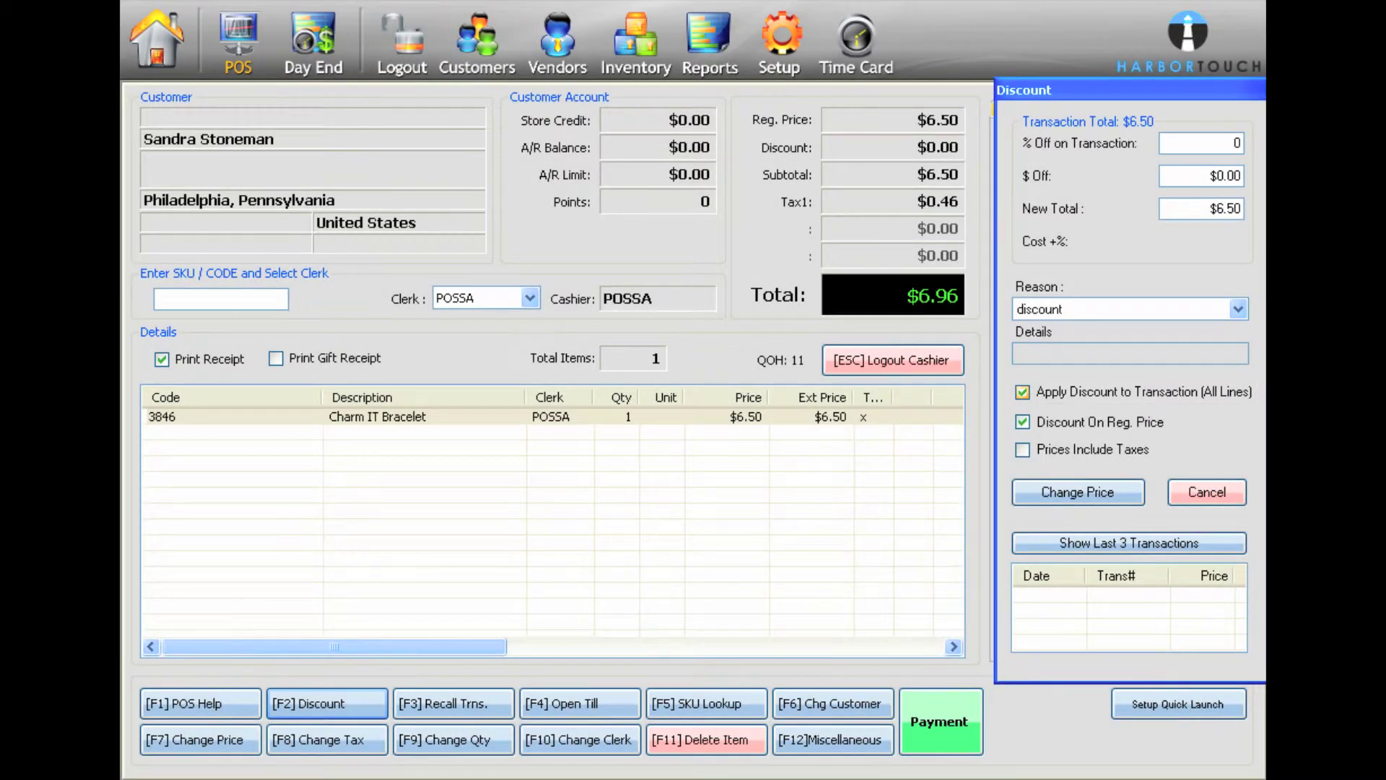
left_click(1230, 302)
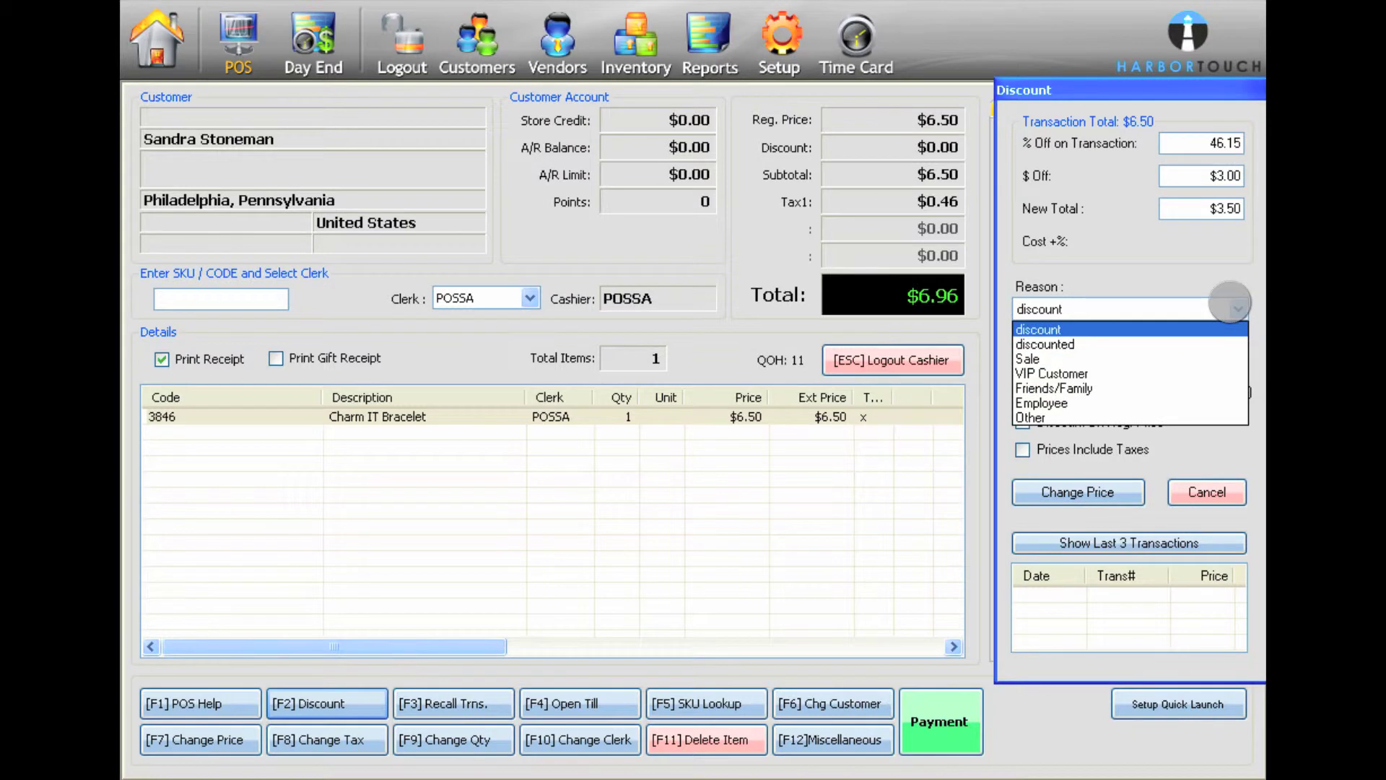
left_click(1222, 356)
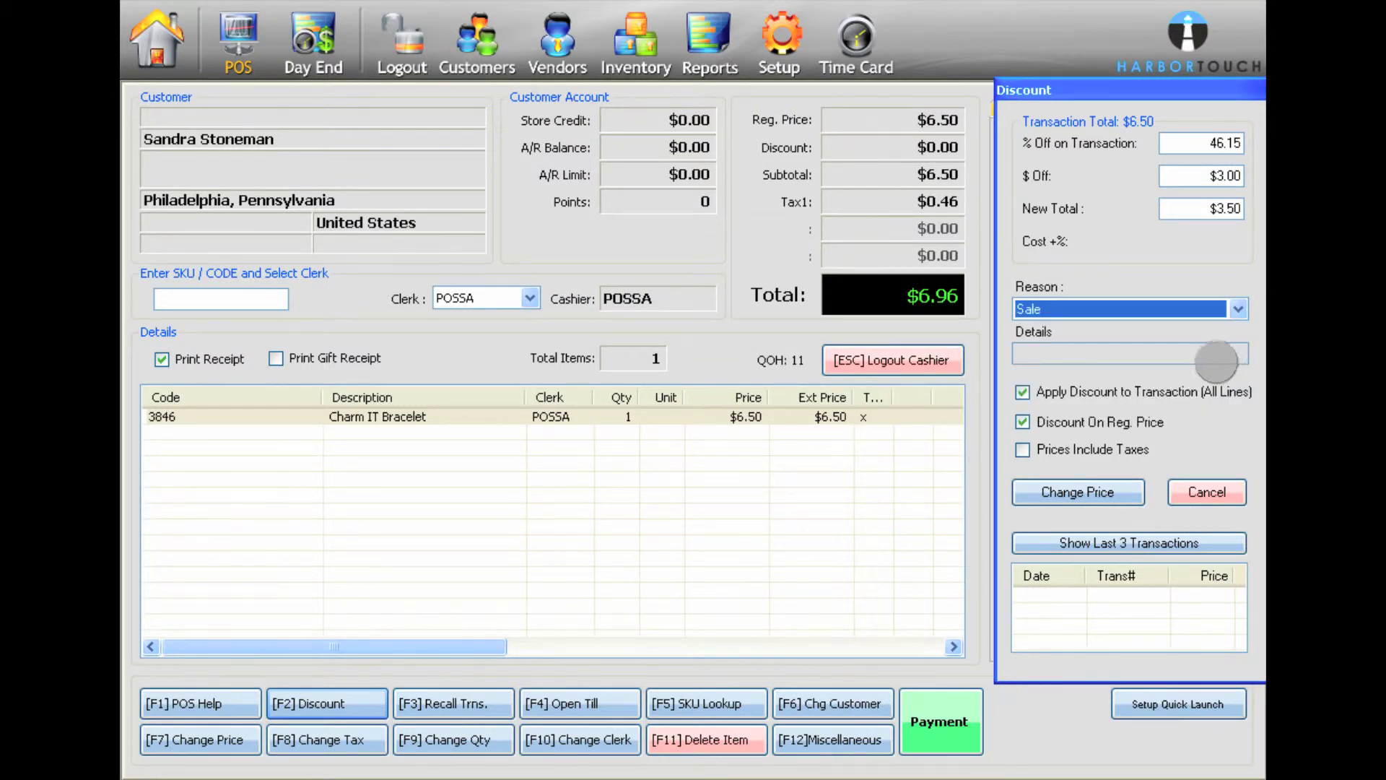
left_click(1116, 492)
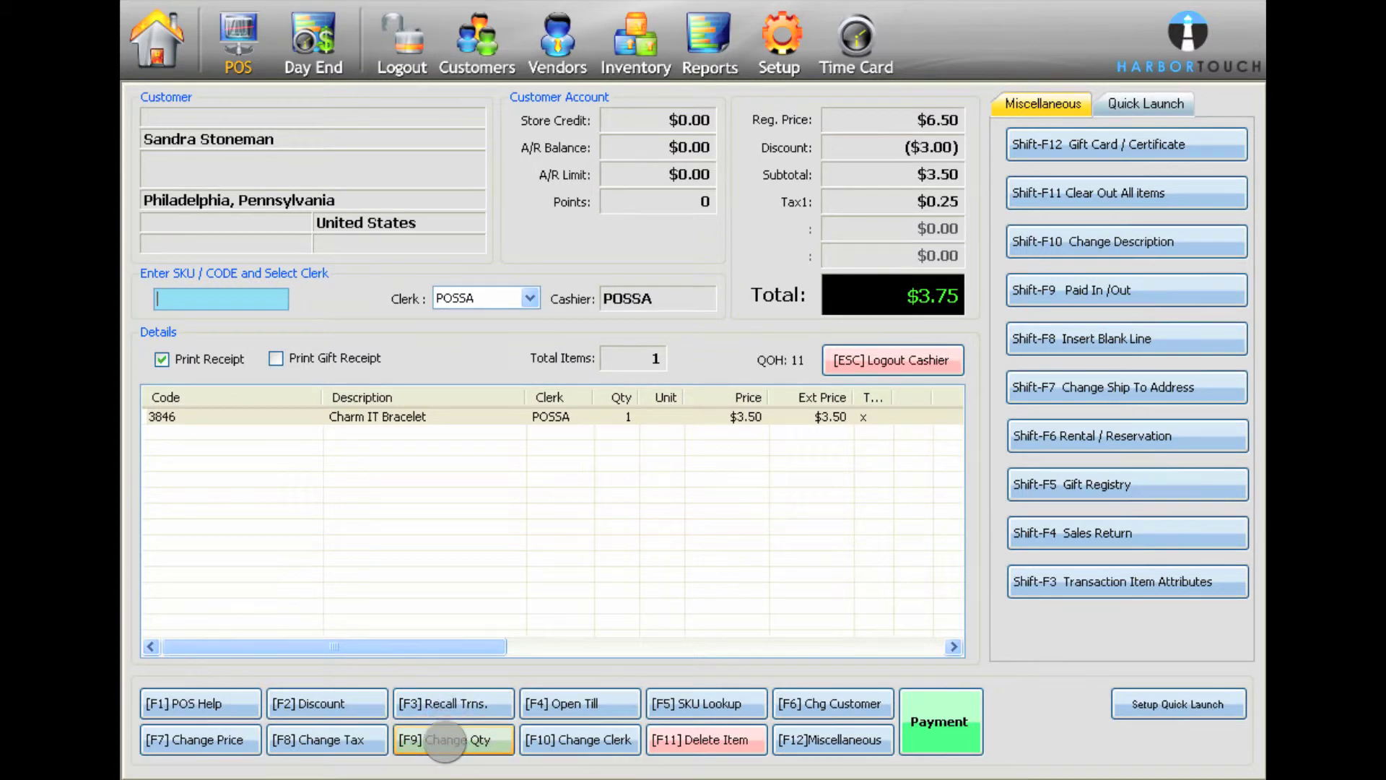
left_click(444, 740)
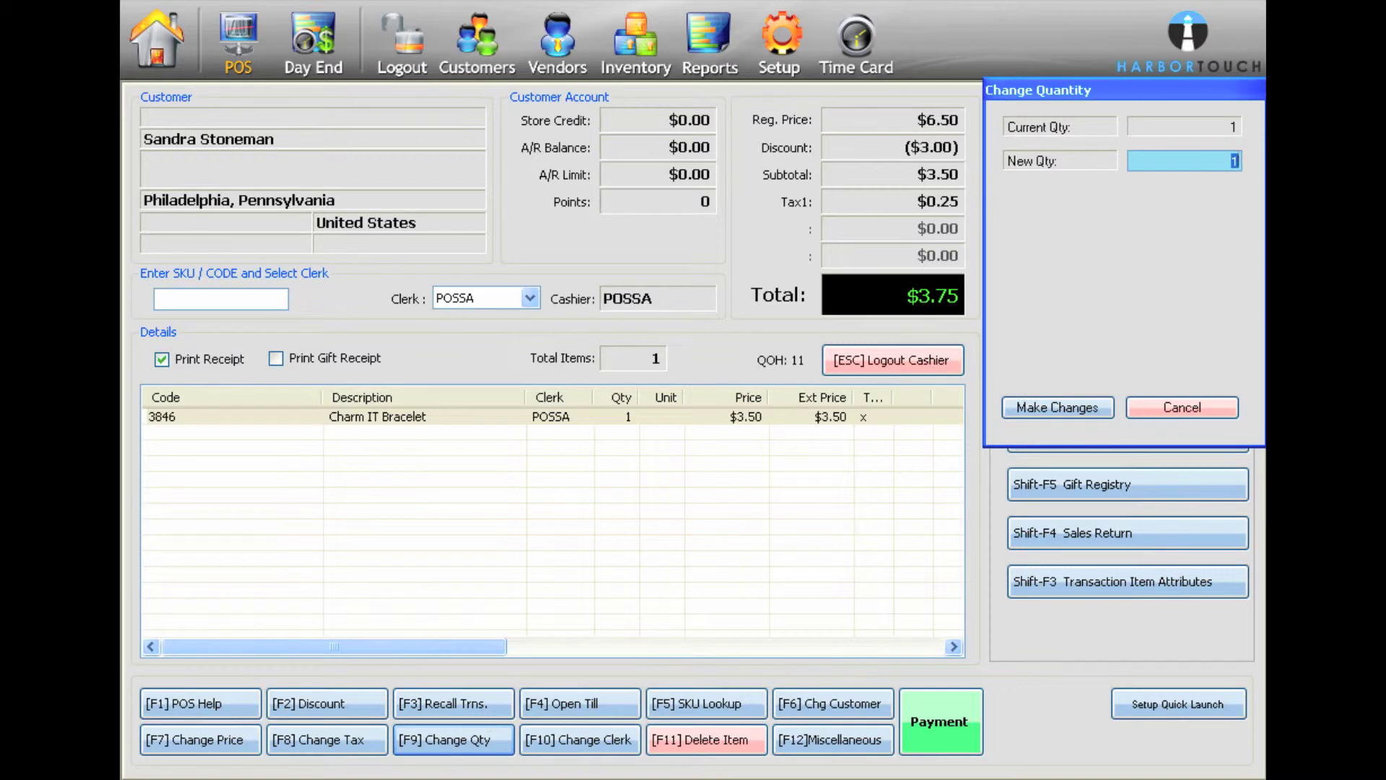
Enter quantity 2, then delete the discounted bracelet line so it returns to $6.50
type("2")
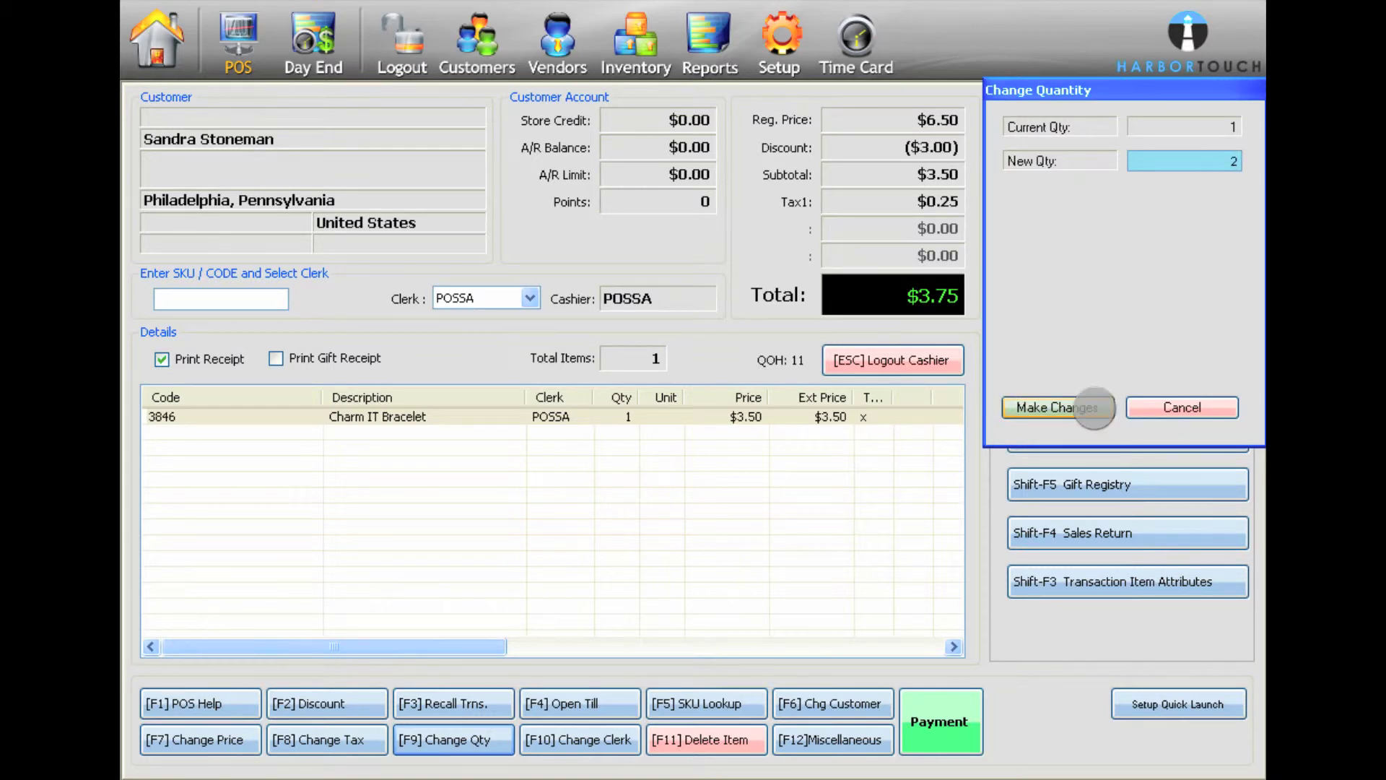
left_click(1094, 408)
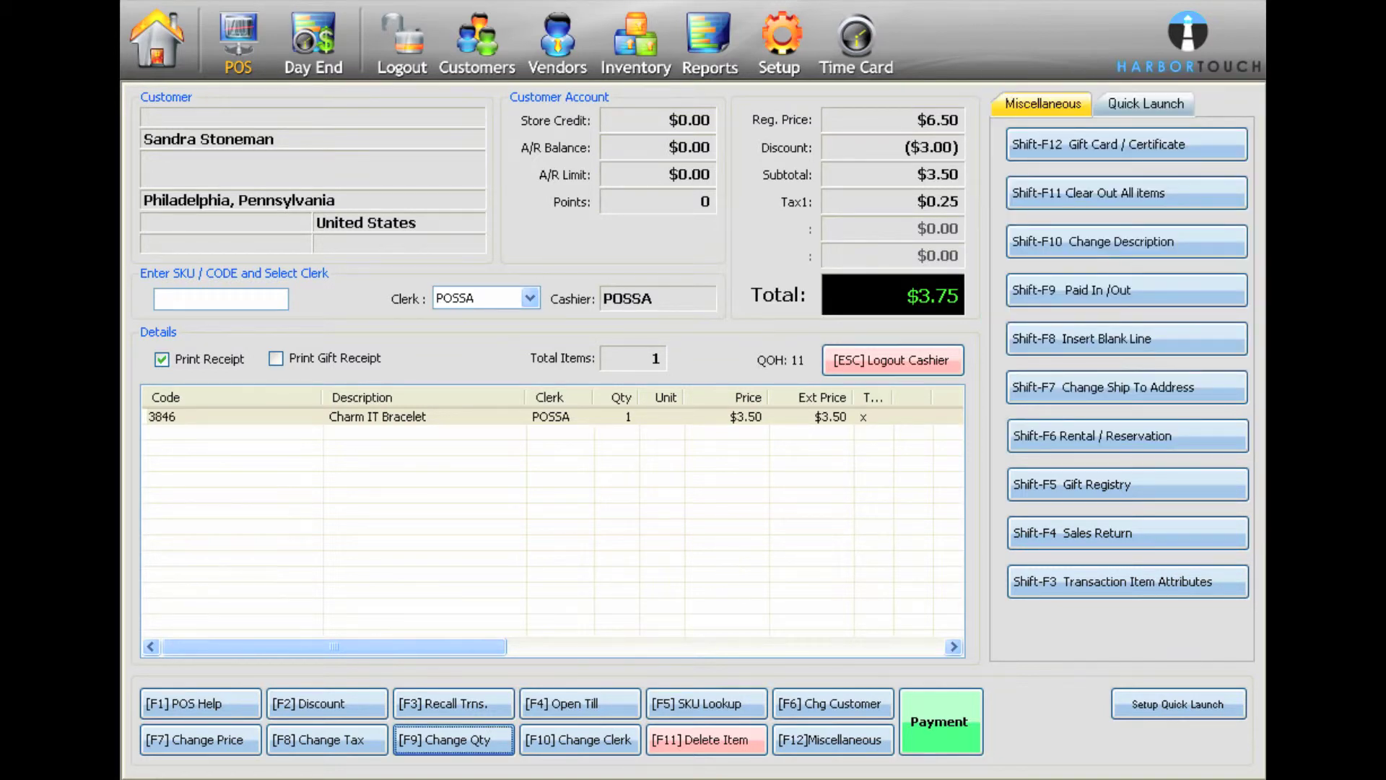
left_click(455, 417)
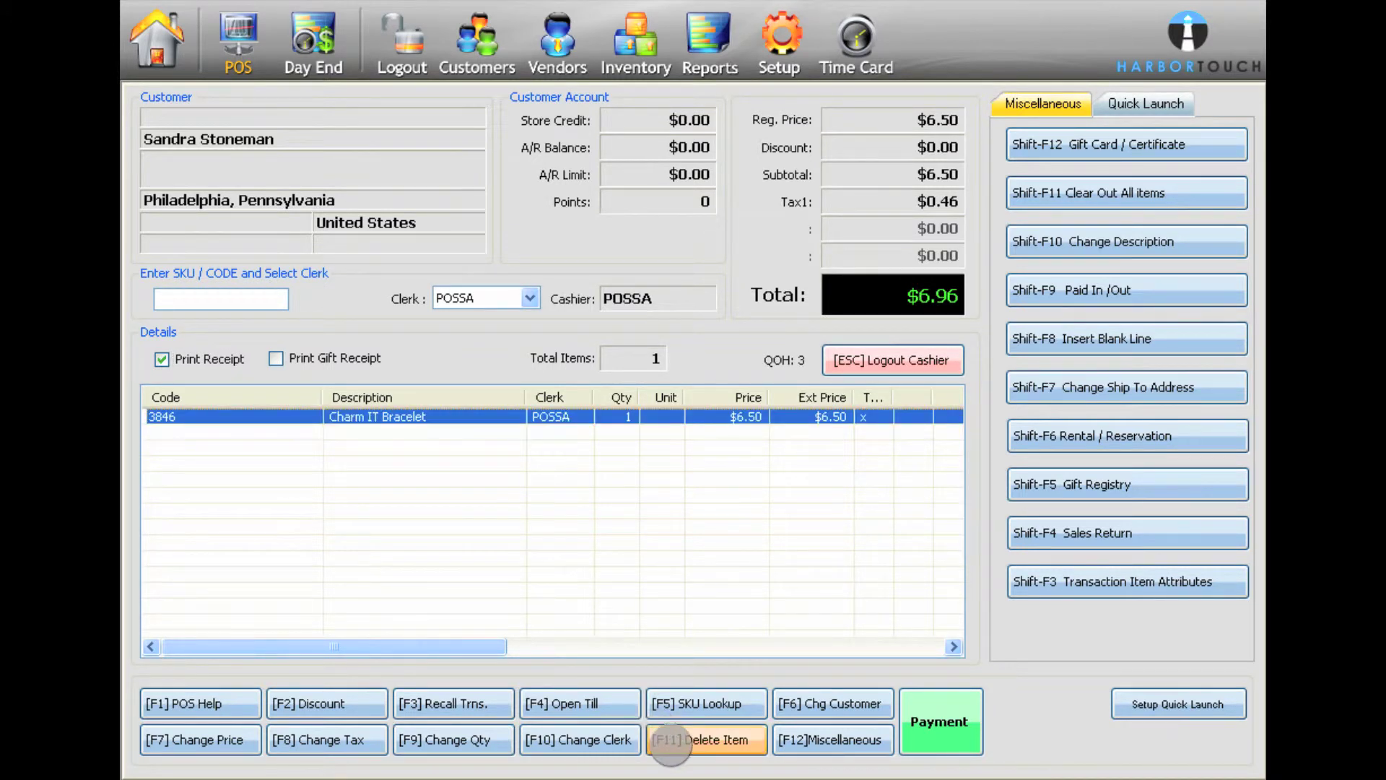
left_click(672, 744)
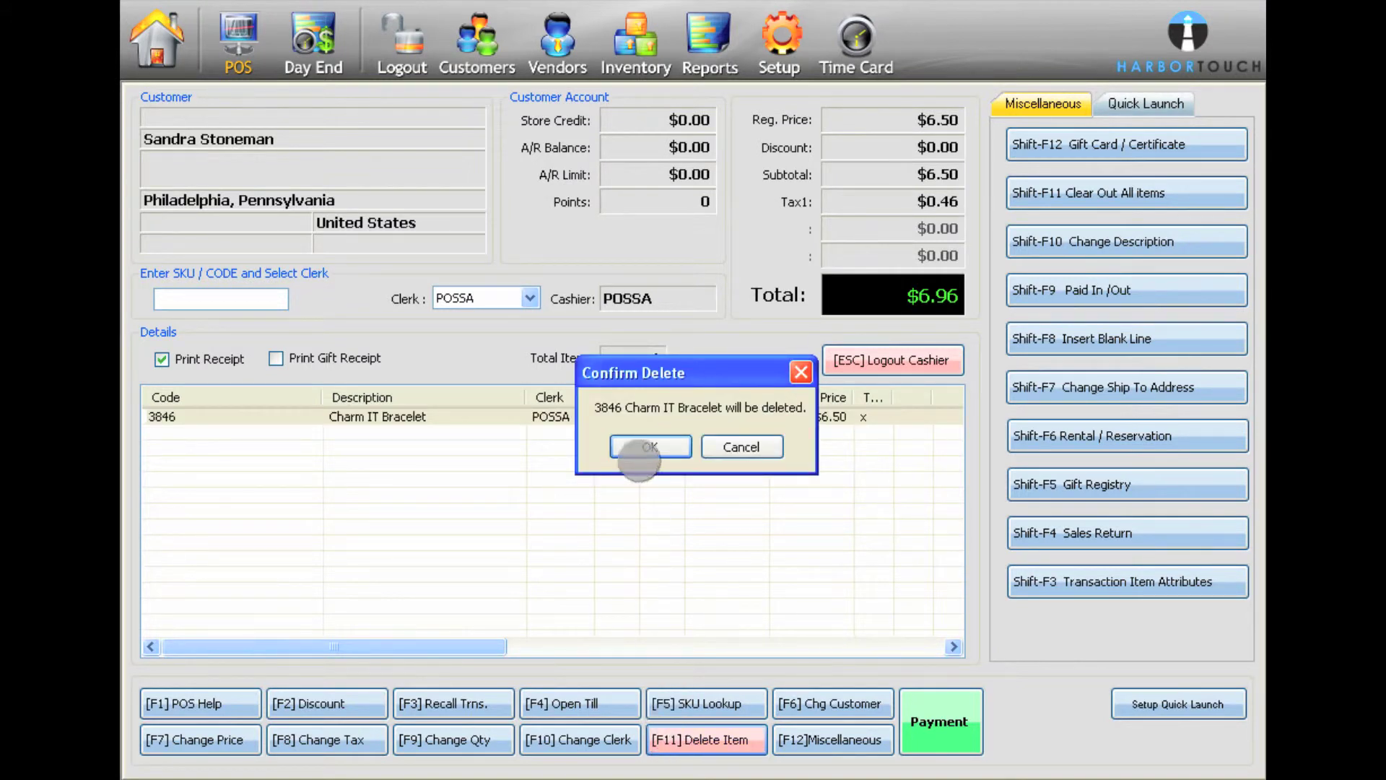
left_click(642, 447)
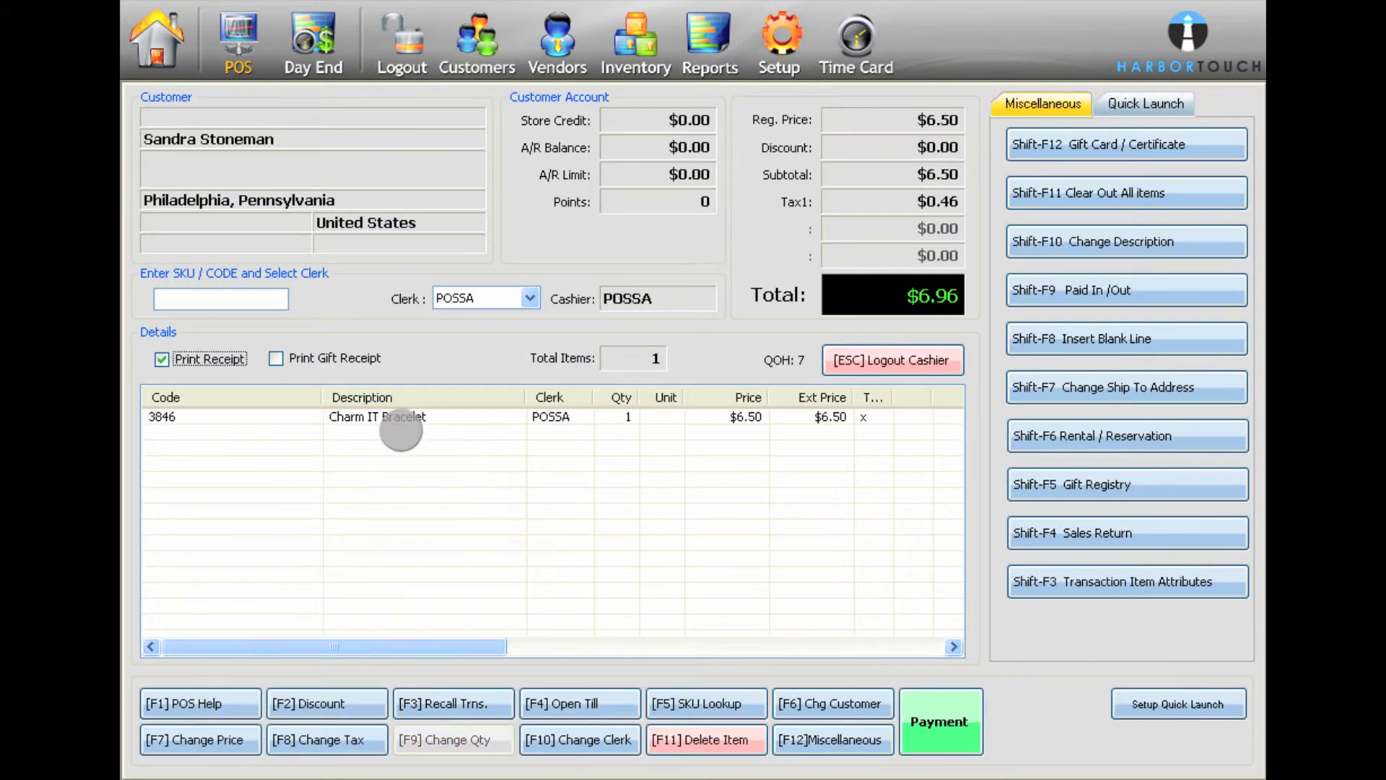
Turn off receipt printing and bring up payment for the $6.96 sale
left_click(276, 359)
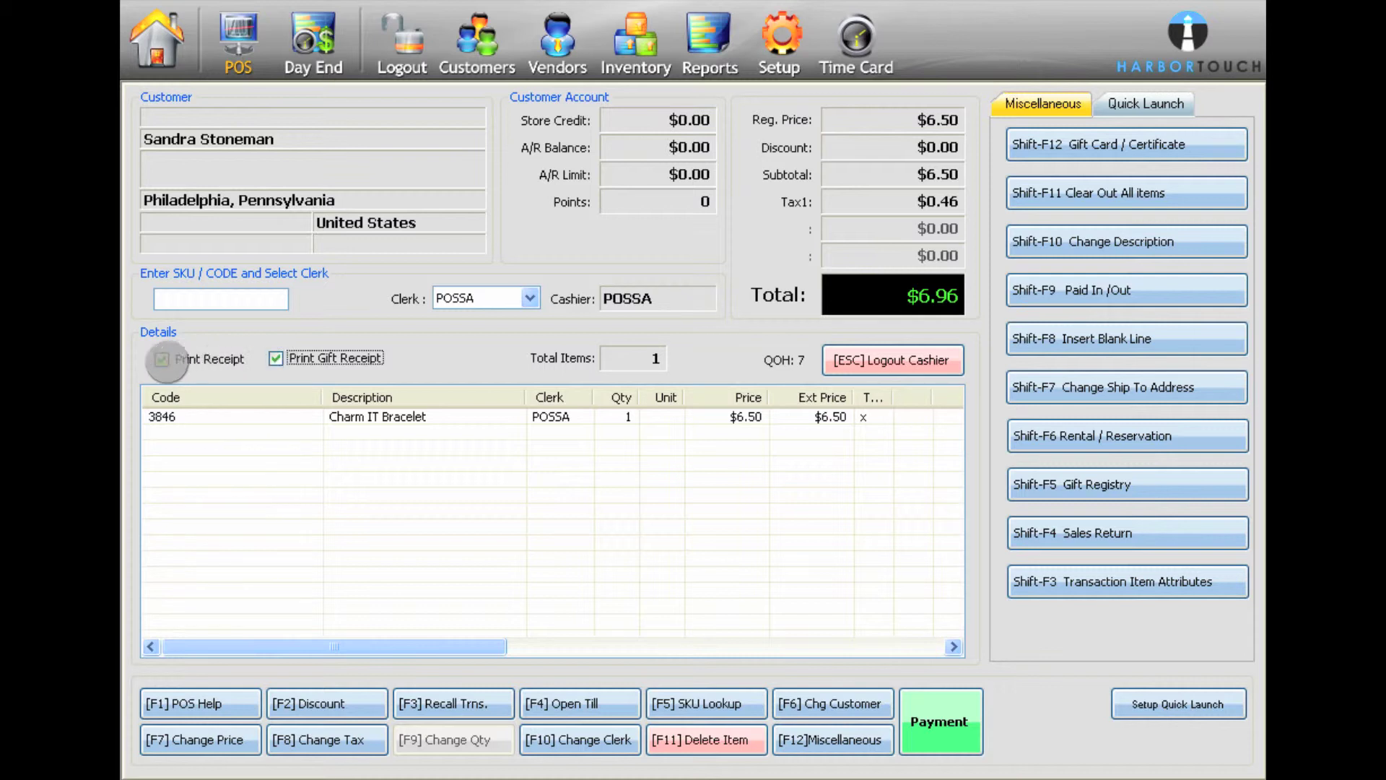
left_click(161, 359)
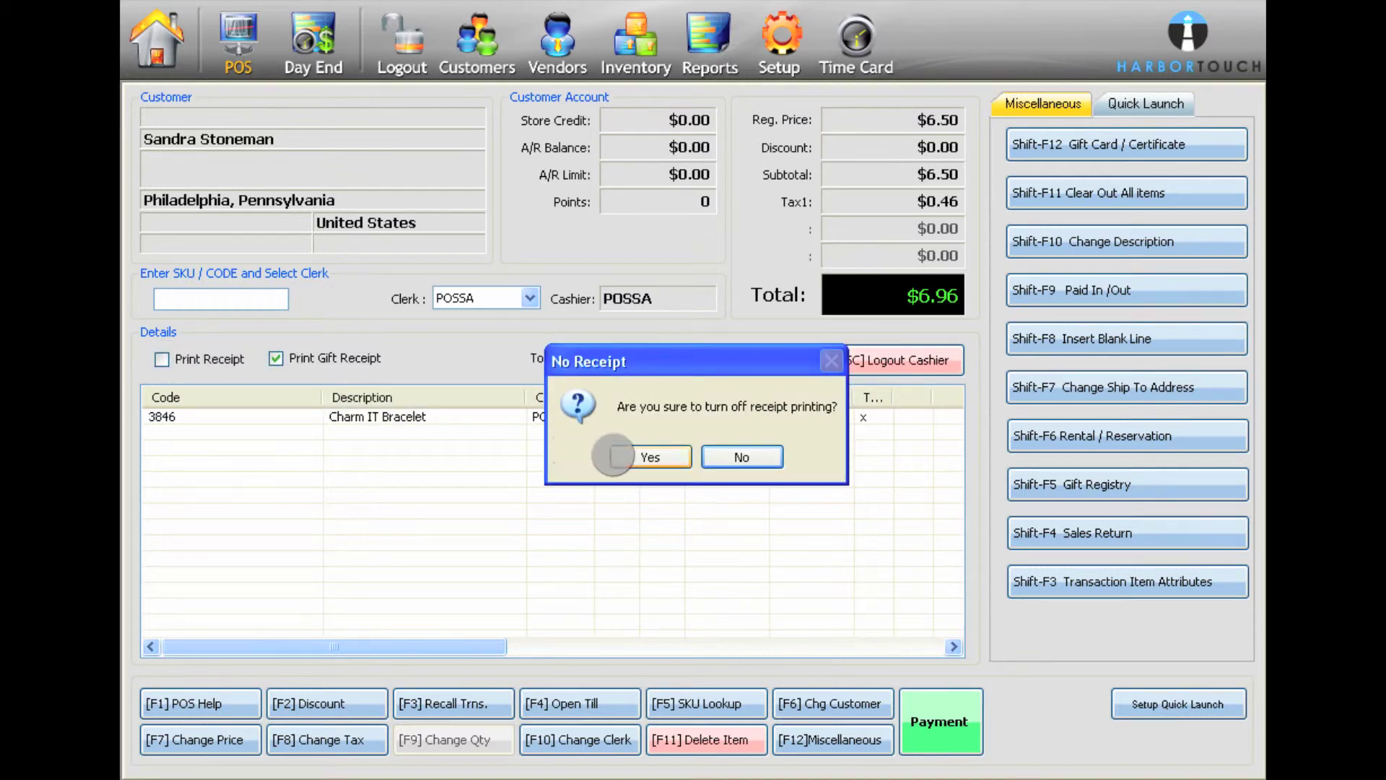
left_click(614, 456)
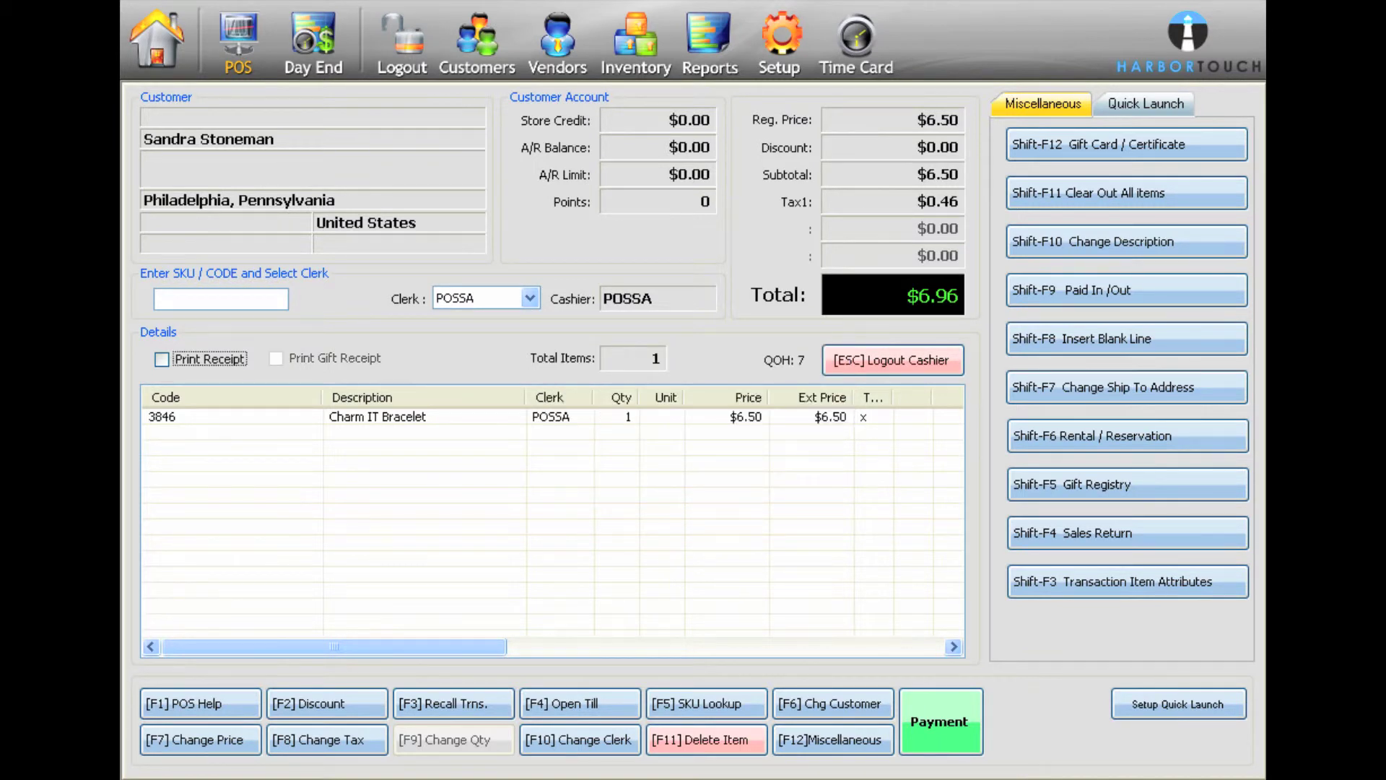
left_click(907, 695)
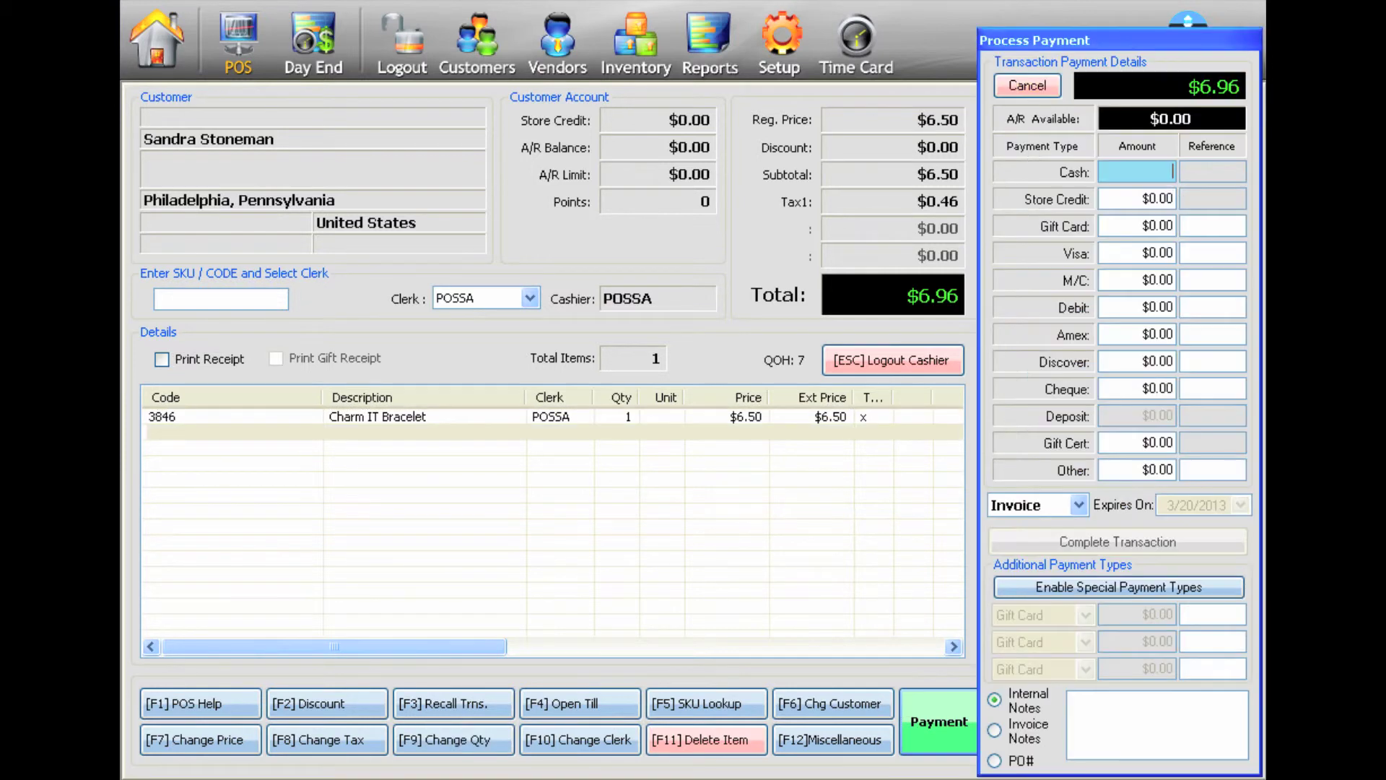
Enter $10.00 cash, switch the transaction to Layaway, and open the Expires On calendar
type("10.00")
key("Tab")
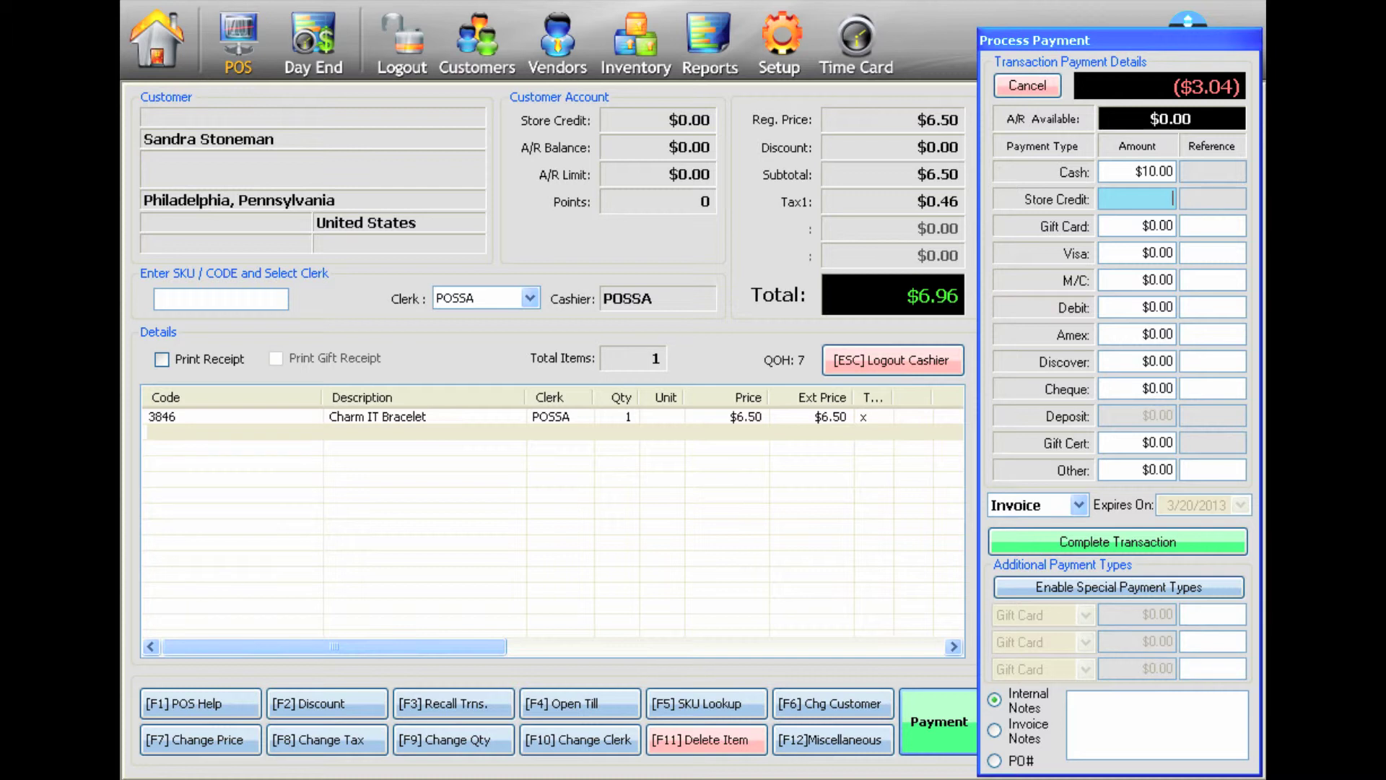
left_click(1079, 504)
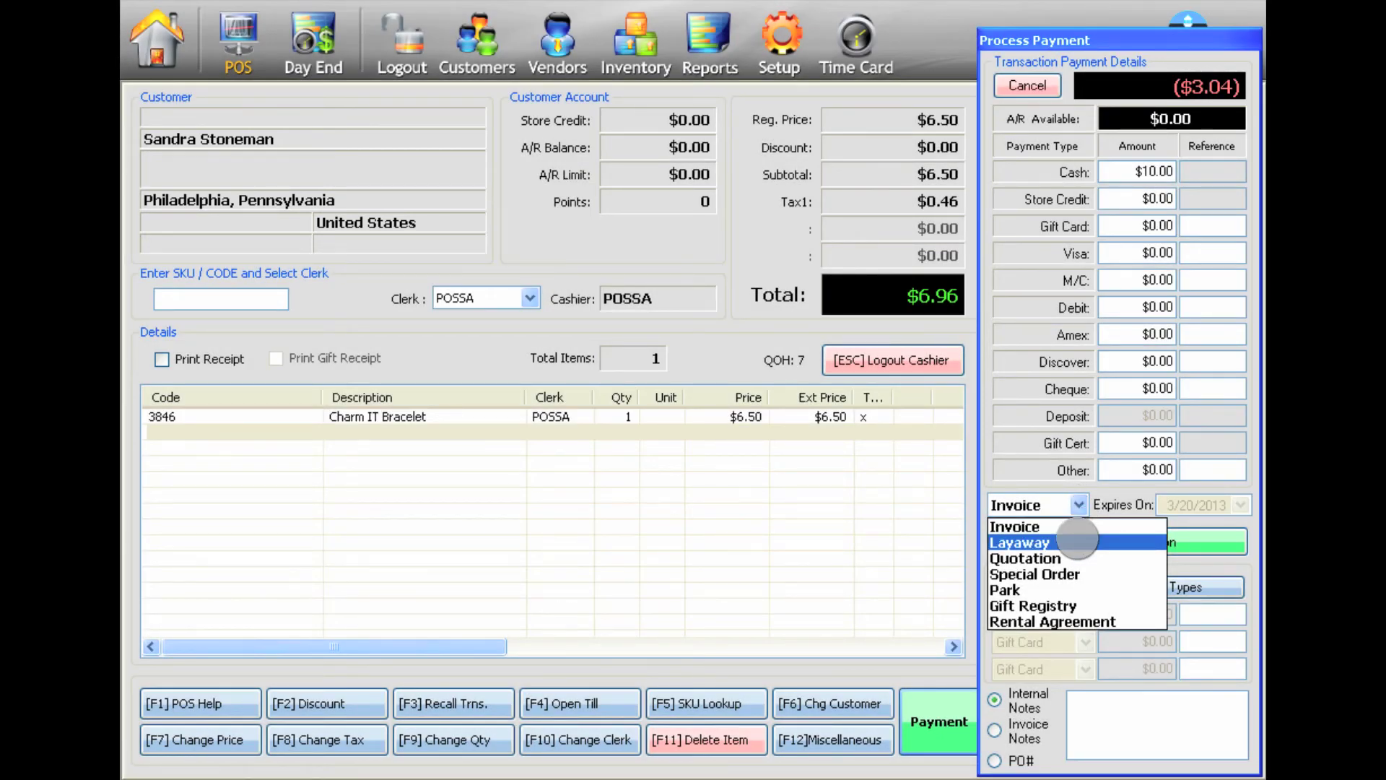
left_click(1077, 540)
left_click(1237, 505)
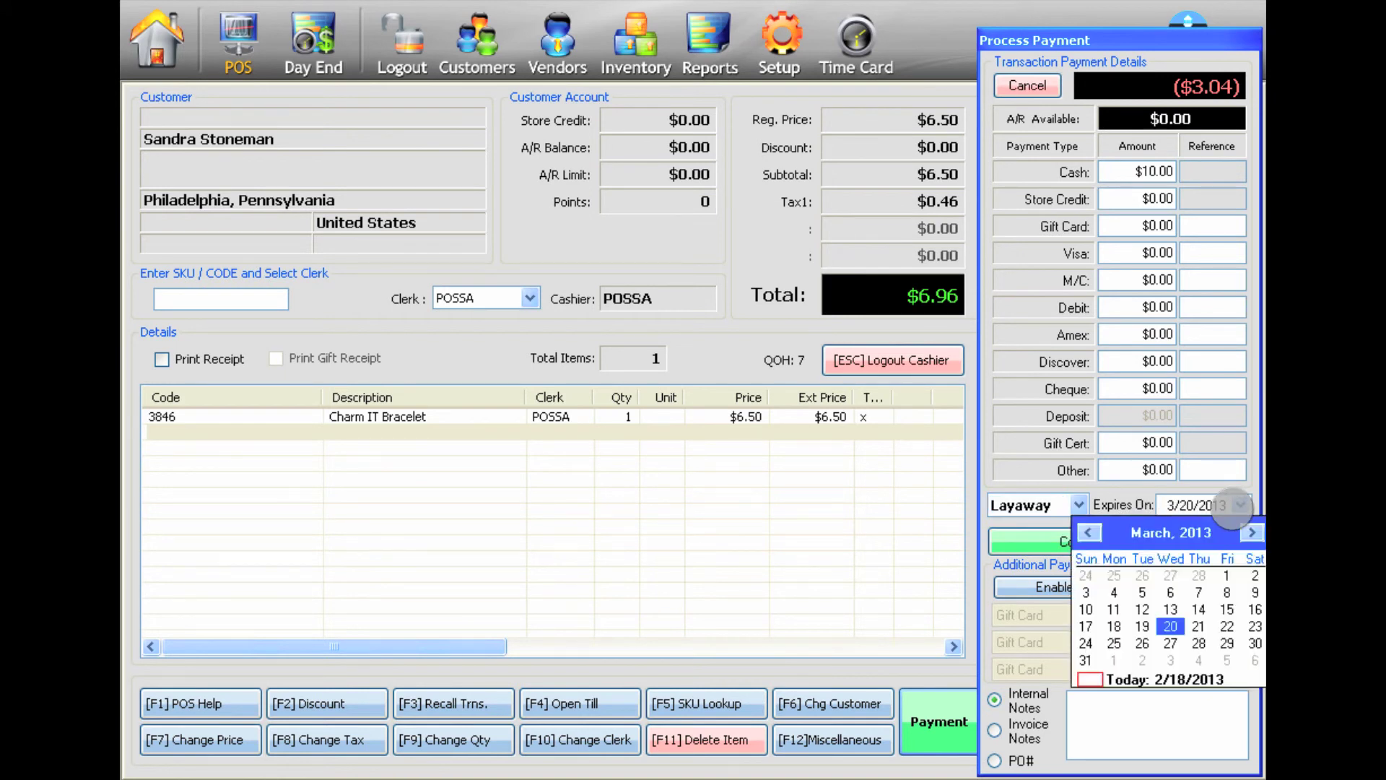